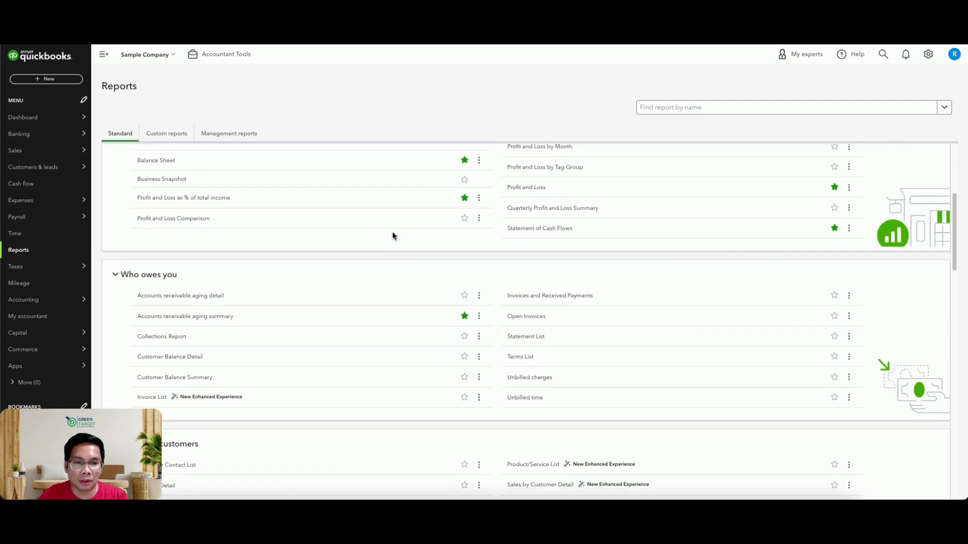
scroll(392, 245, up, 1)
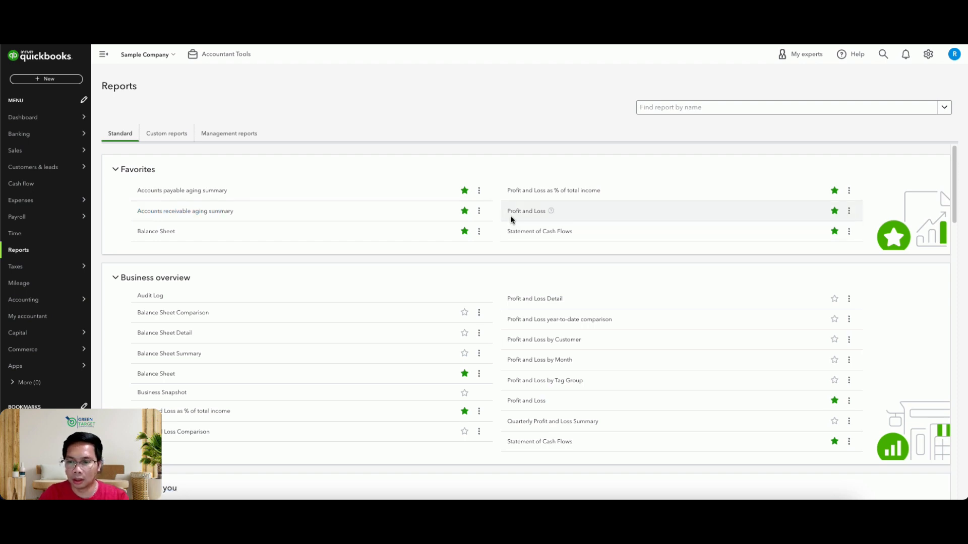
Open the Profit and Loss report from the favorite reports.
click(528, 213)
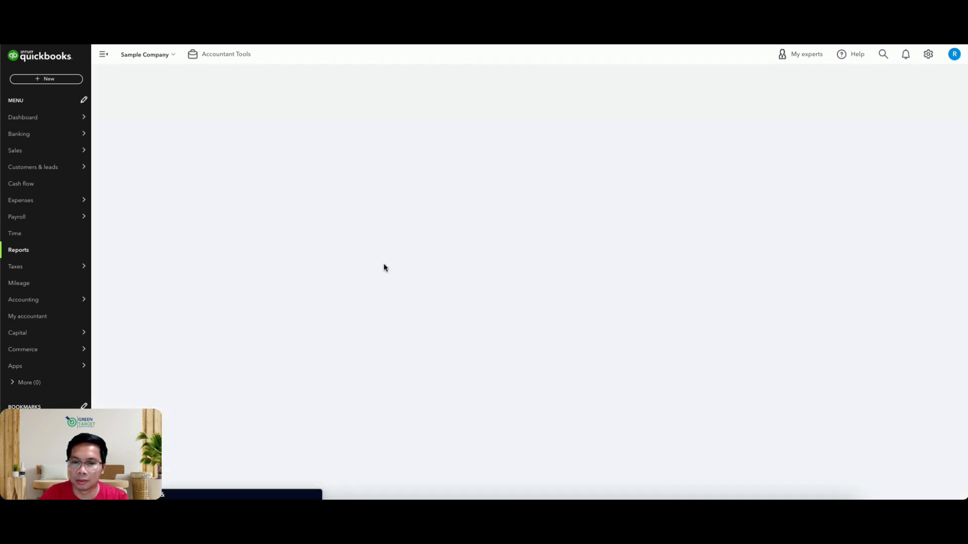
scroll(360, 263, down, 2)
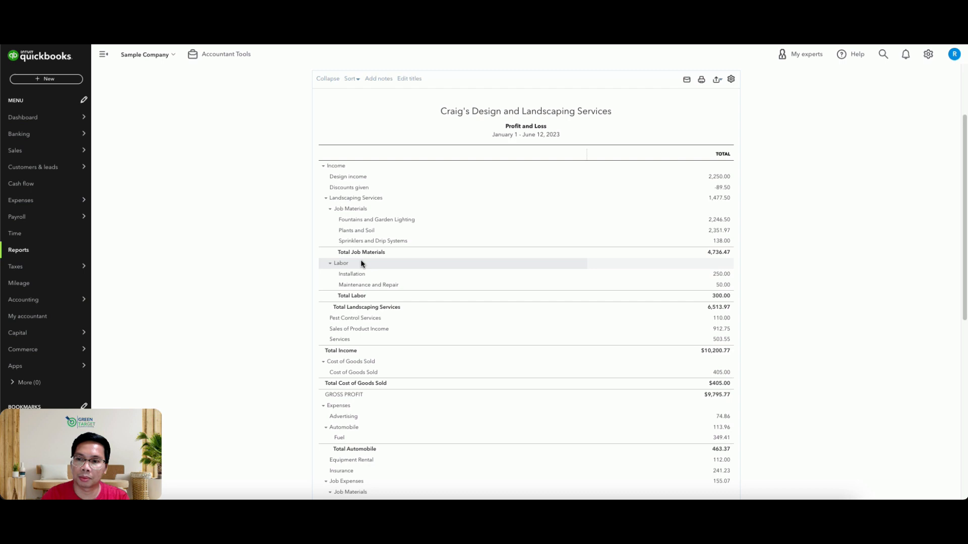
scroll(242, 183, up, 2)
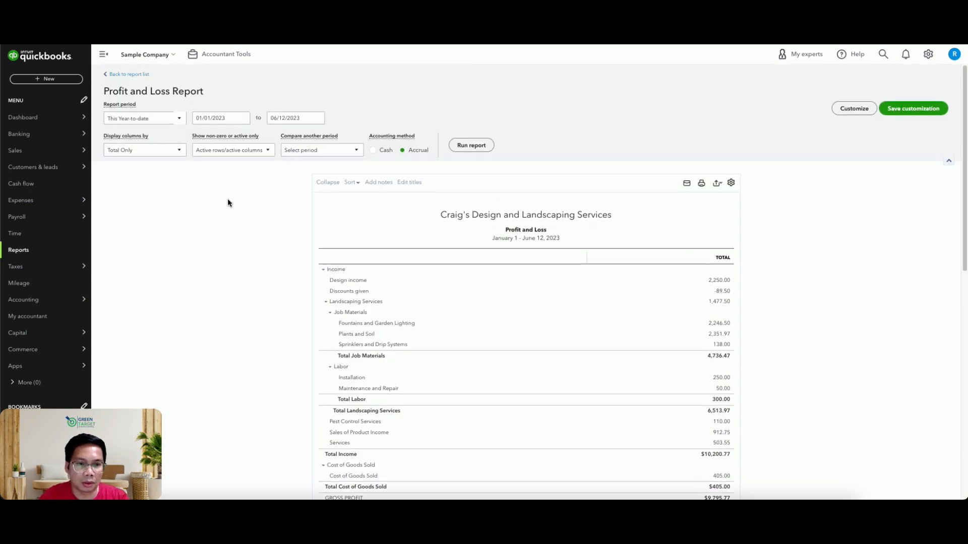
Set the Profit and Loss report period to This Year-to-last-month.
click(158, 116)
click(228, 245)
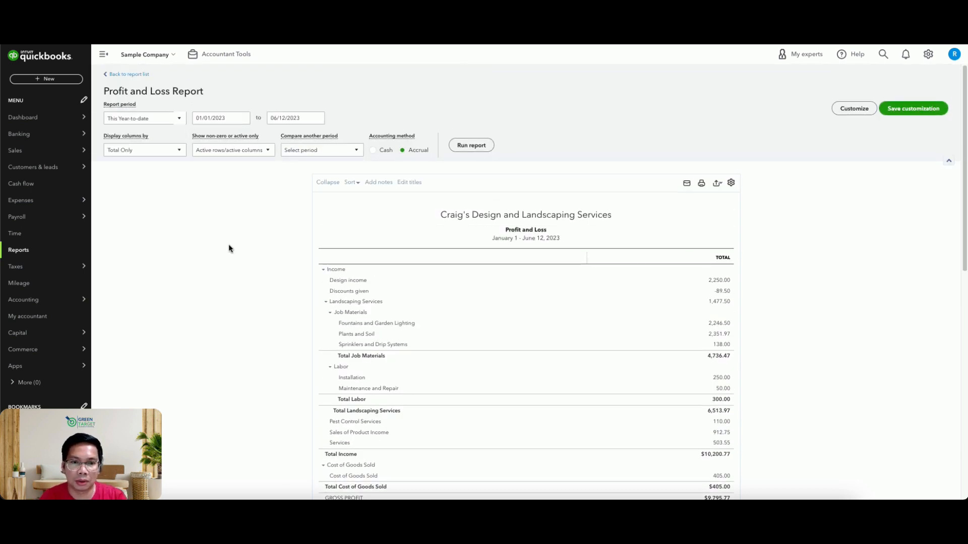
click(168, 124)
scroll(153, 218, down, 1)
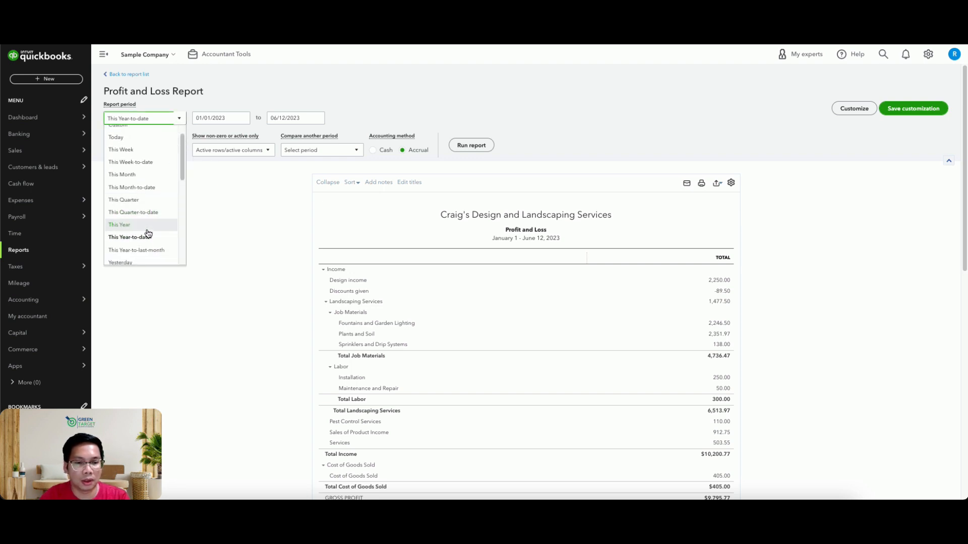
click(149, 250)
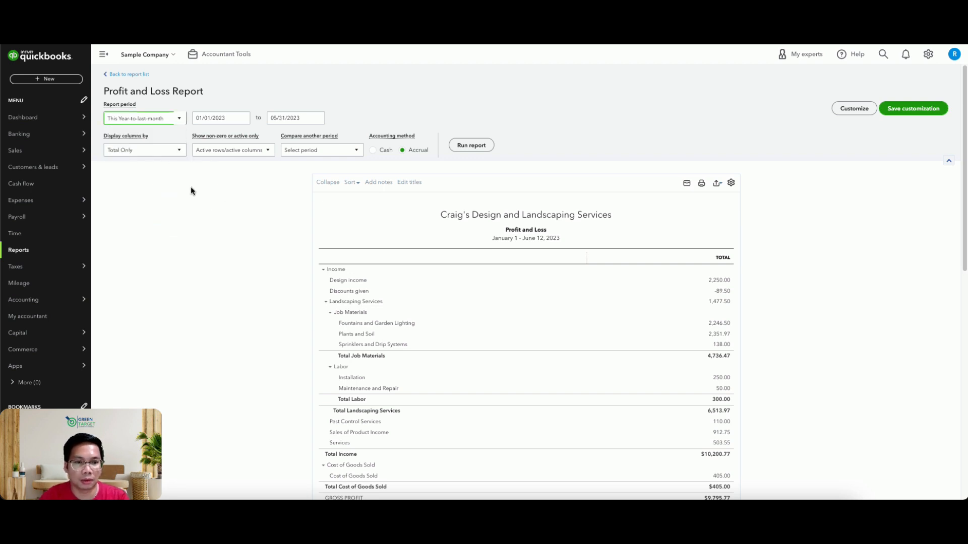
Display the report columns by Months and run the Profit and Loss report.
click(159, 151)
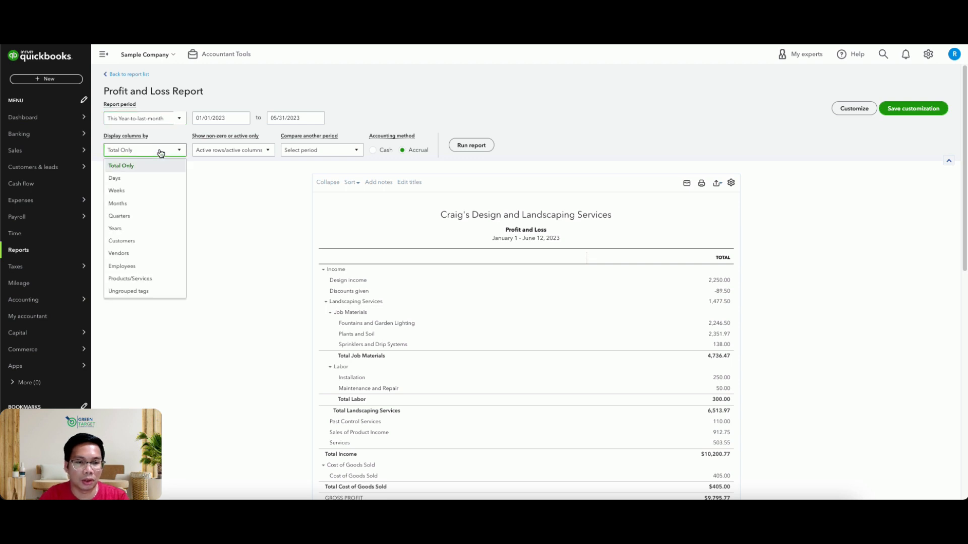
click(143, 205)
click(471, 145)
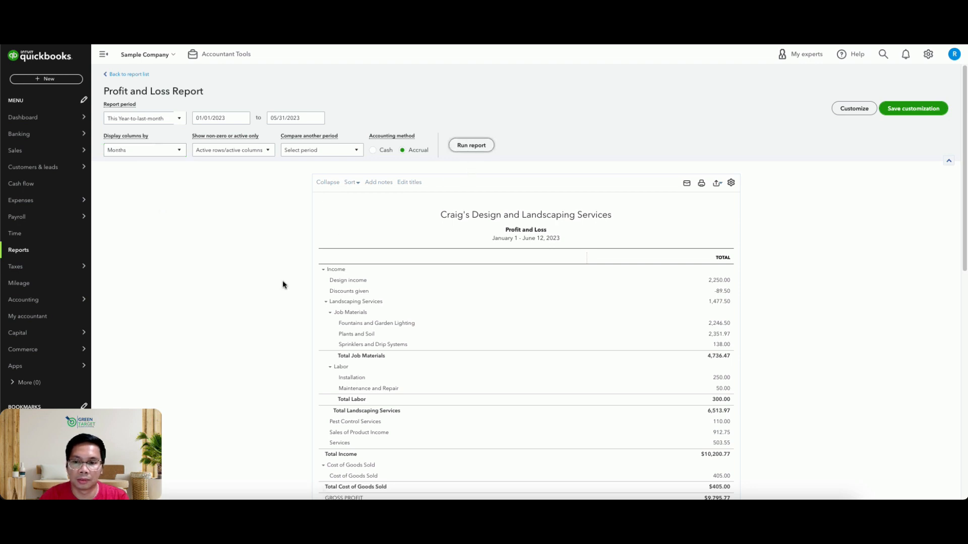
scroll(389, 182, down, 2)
scroll(465, 198, up, 2)
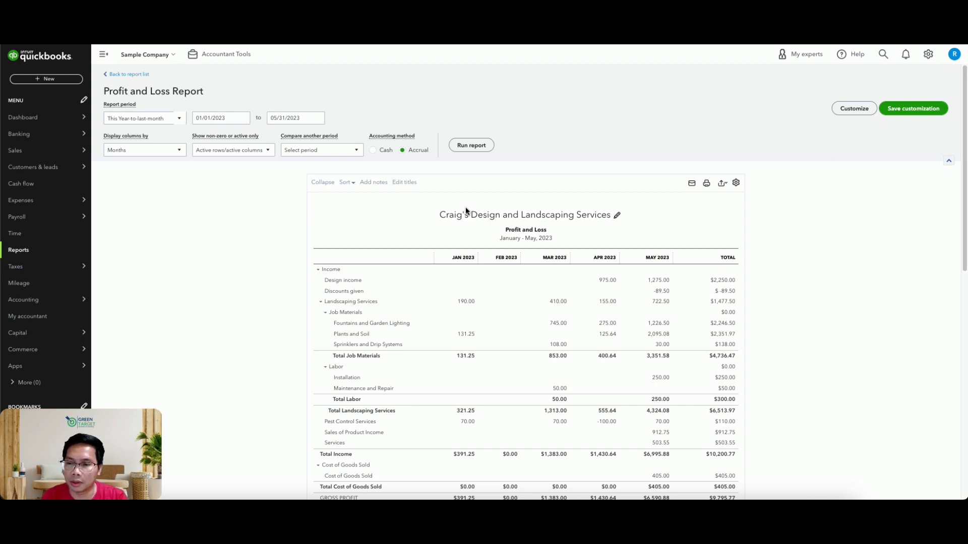
click(324, 150)
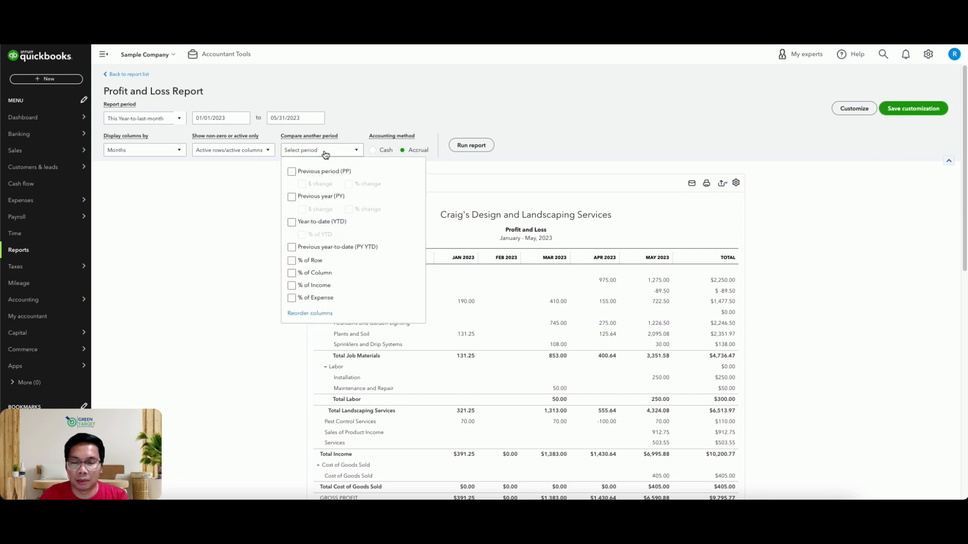
click(292, 172)
click(292, 172)
click(292, 198)
click(292, 197)
click(292, 222)
click(292, 222)
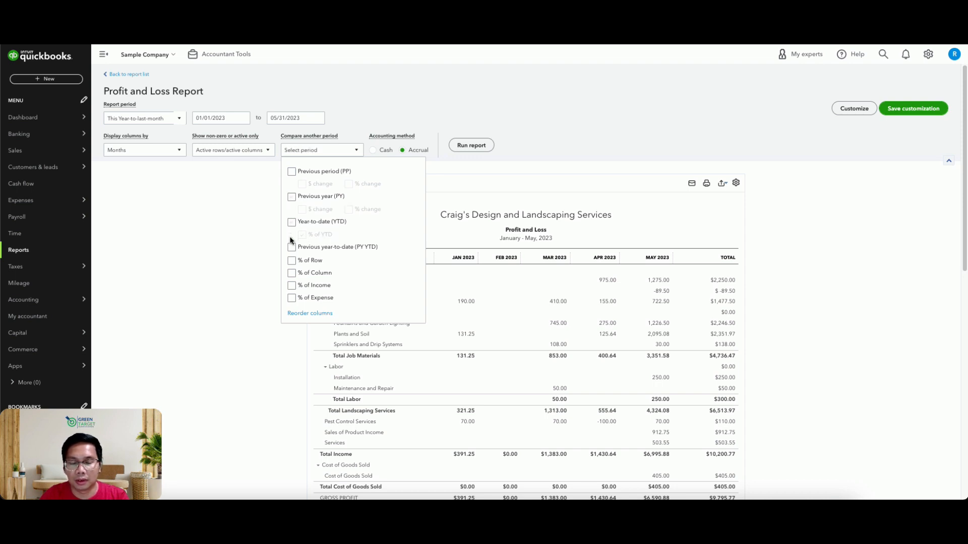
click(292, 285)
click(291, 286)
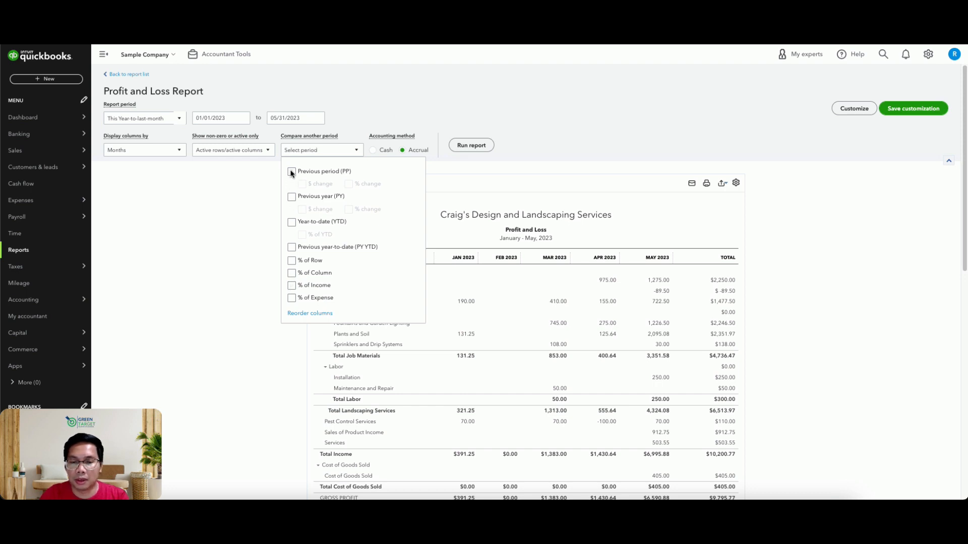
Compare the monthly figures with the previous period, including % change, and run the report.
click(292, 172)
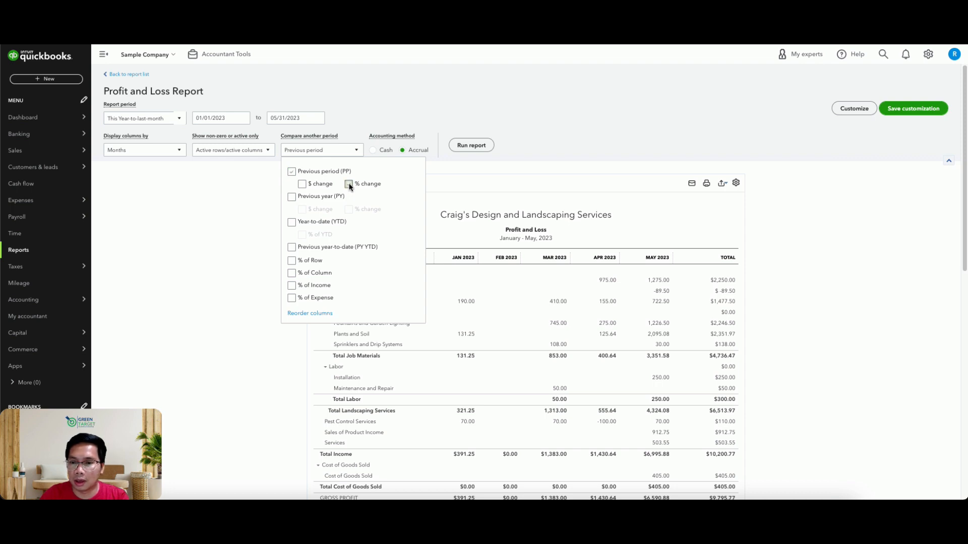
click(469, 147)
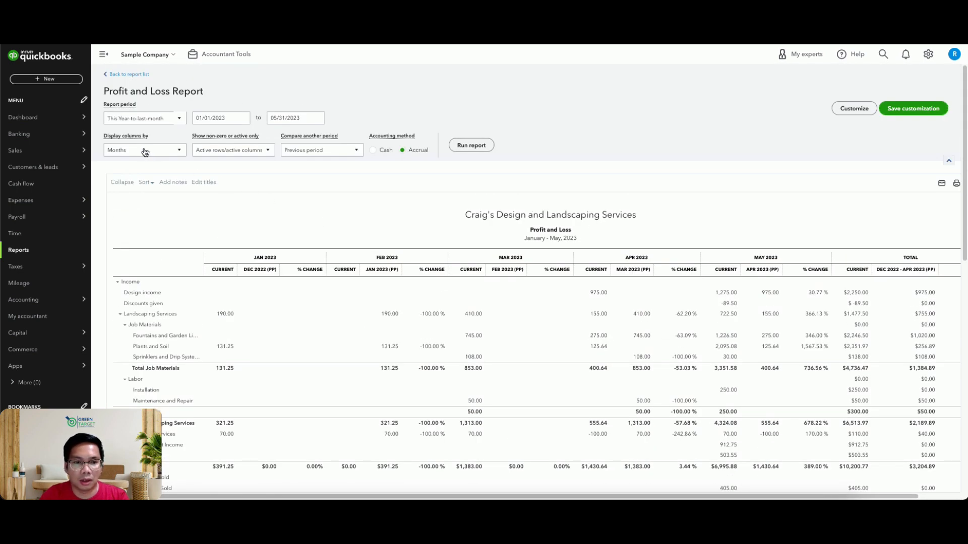
Display the compared report's columns by Years and run the report.
click(145, 152)
click(133, 224)
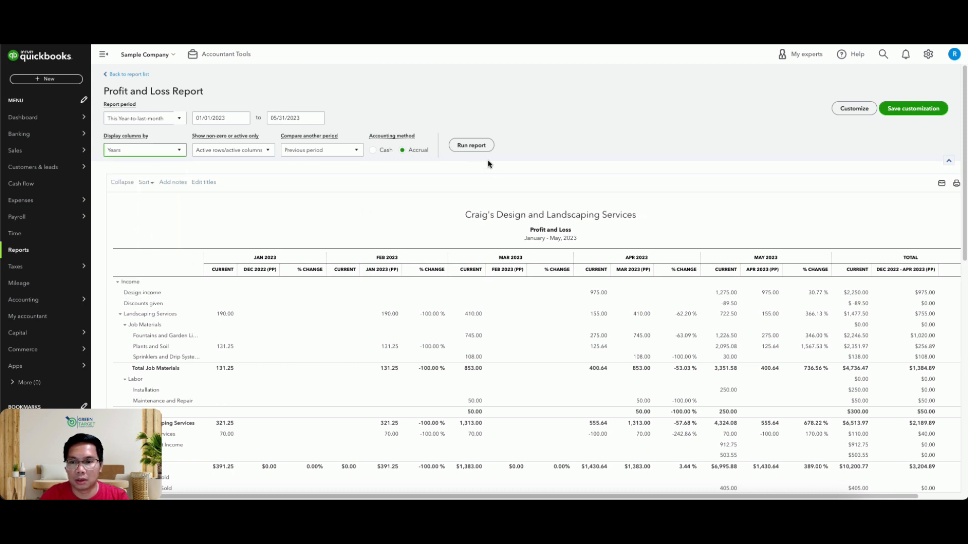
click(471, 146)
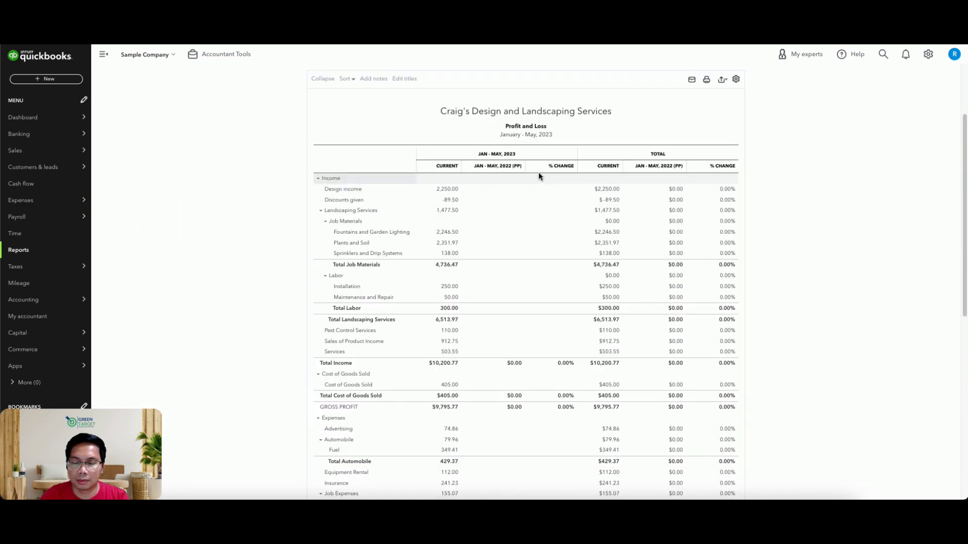
scroll(683, 183, up, 2)
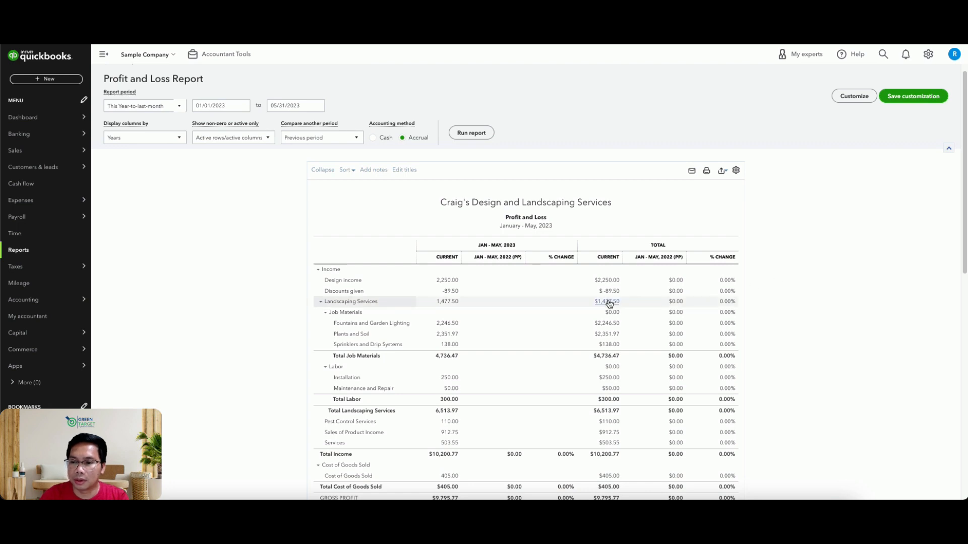
scroll(797, 185, up, 1)
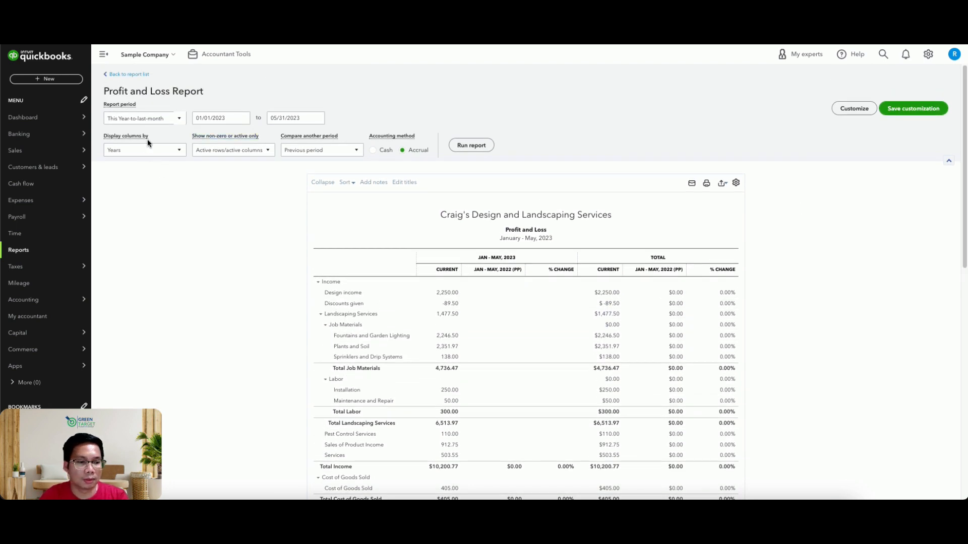
Return the column display to Months, remove the previous period comparison, and run the report.
click(155, 150)
click(142, 205)
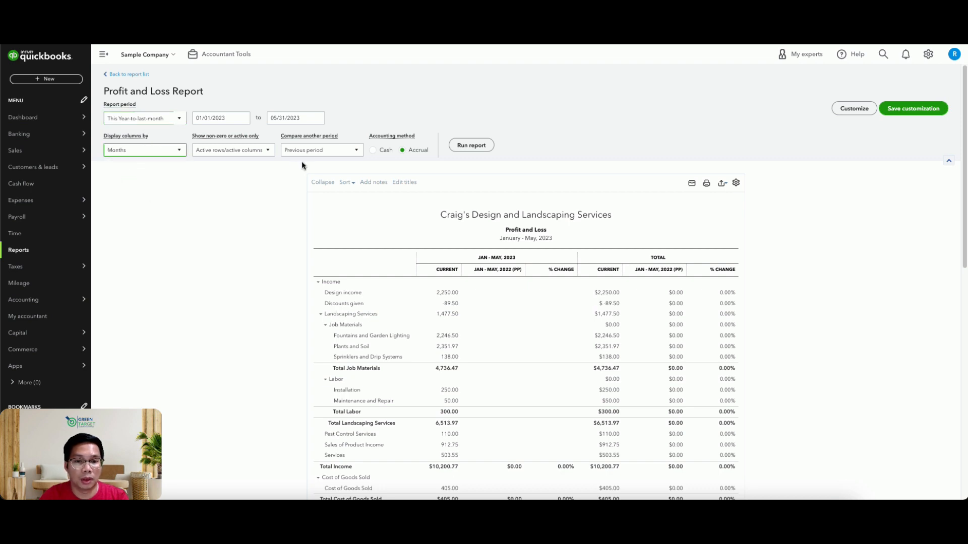
click(322, 150)
click(291, 172)
click(468, 145)
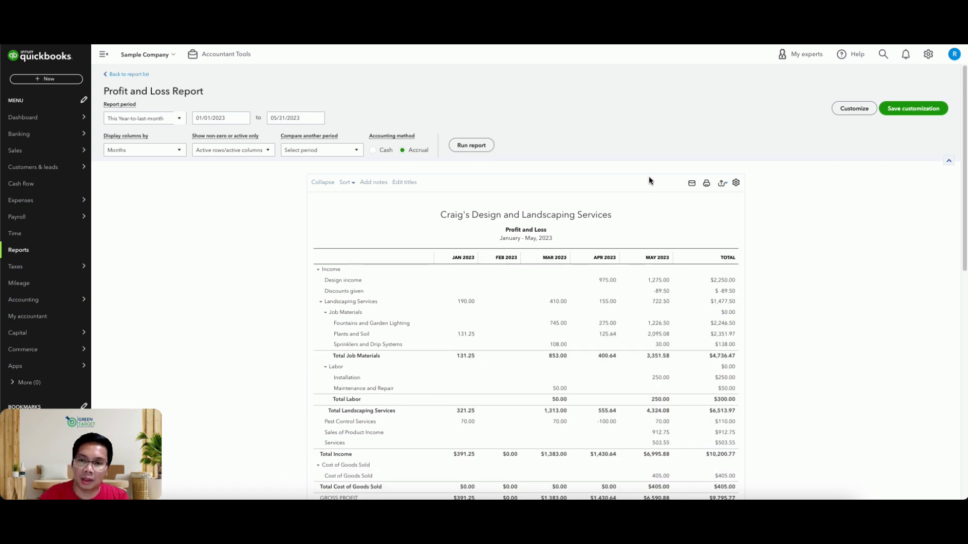
Save the customization as "Profit and Loss Monthly" in the Monthly group, with sharing set to None.
click(913, 109)
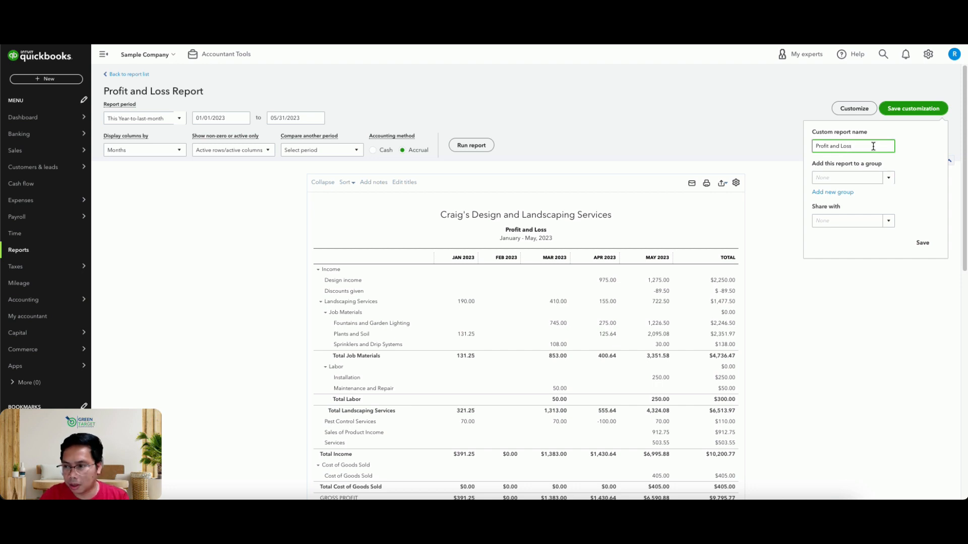
text(Monthly)
click(857, 178)
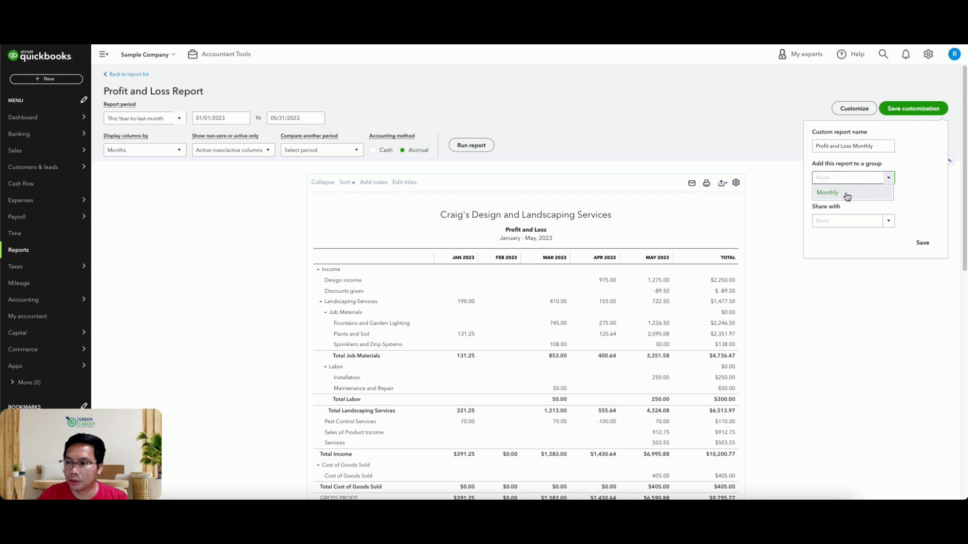
click(848, 193)
click(888, 222)
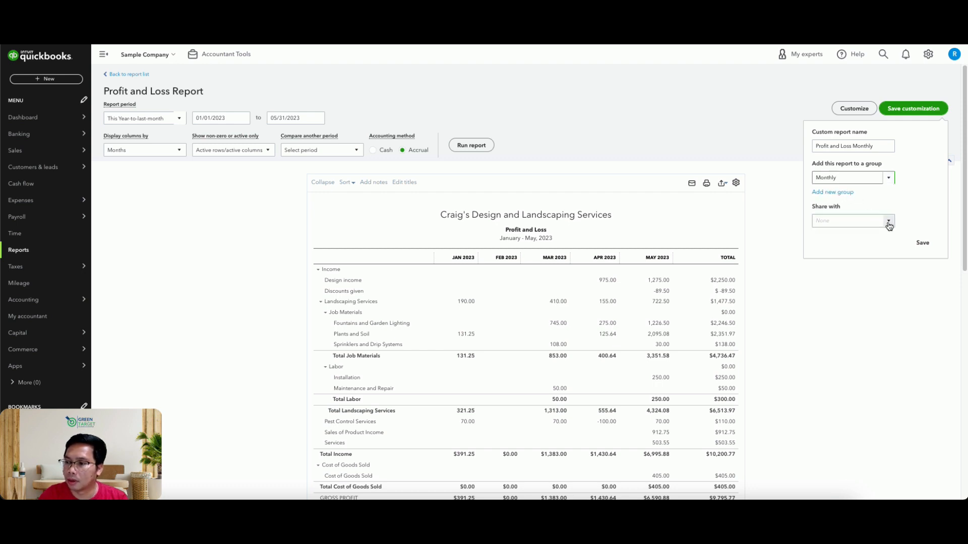
click(841, 252)
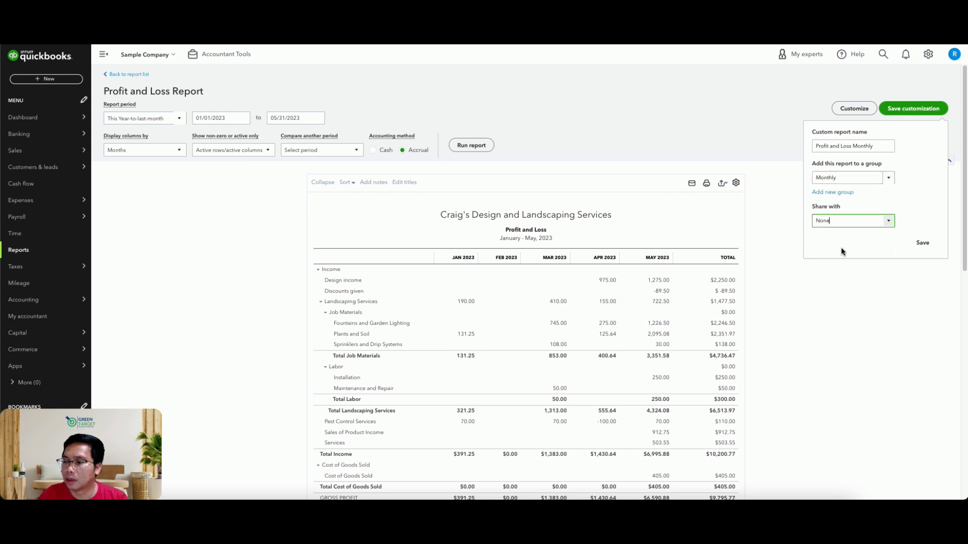
click(923, 244)
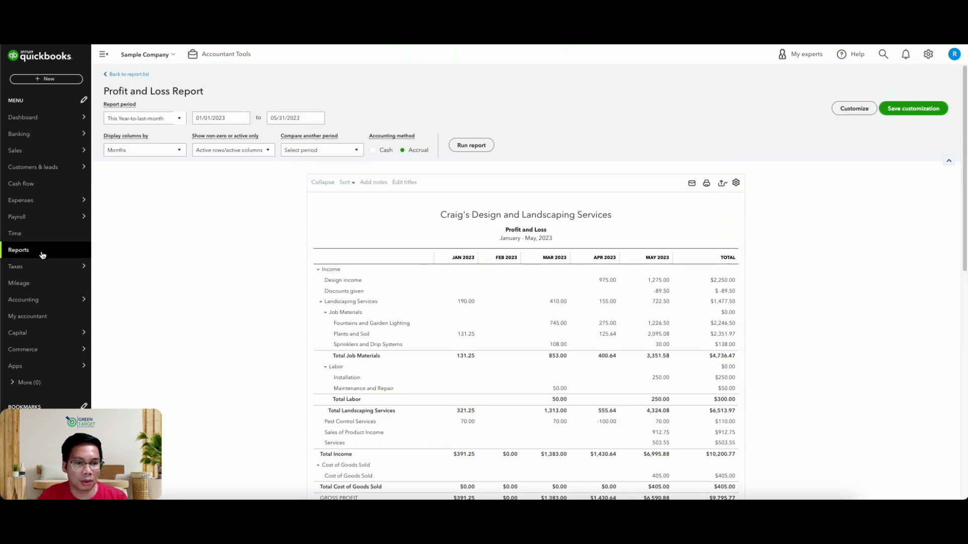
Return to the report list and open the saved Profit and Loss Monthly custom report.
click(126, 74)
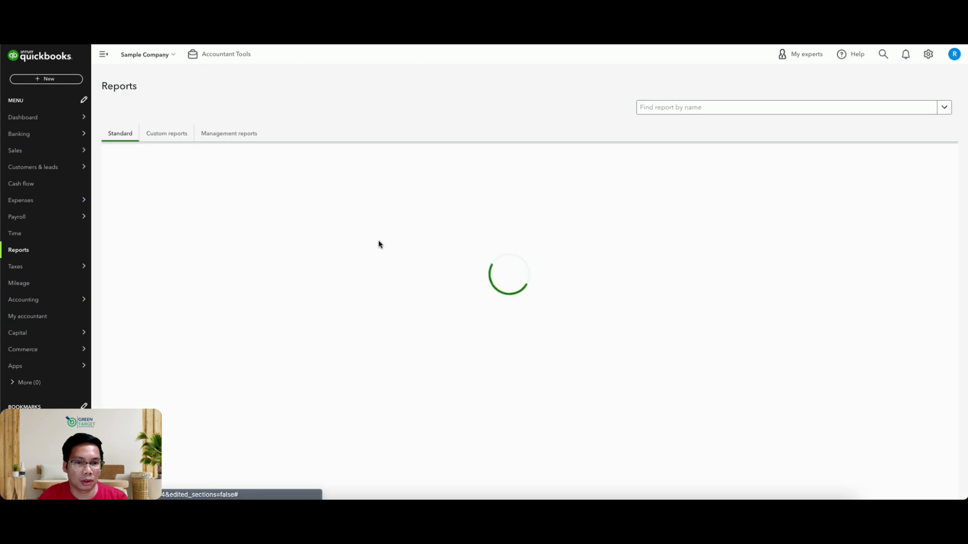
click(177, 134)
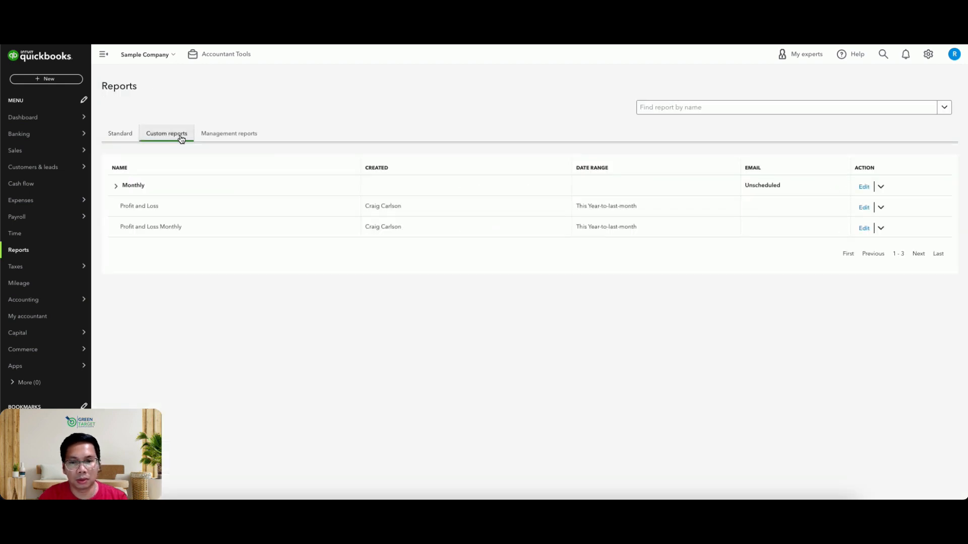
click(160, 228)
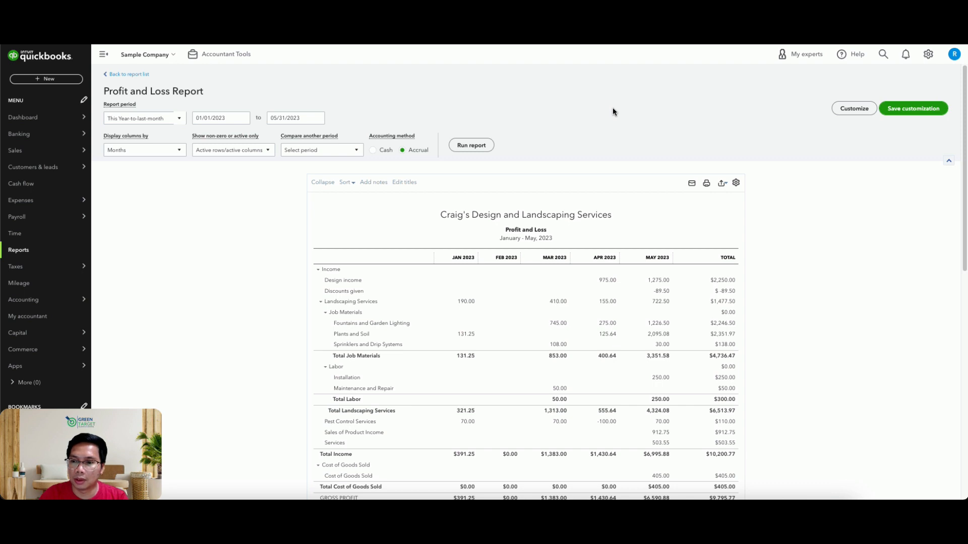
Export the monthly Profit and Loss report to Excel and look over the exported workbook.
click(722, 185)
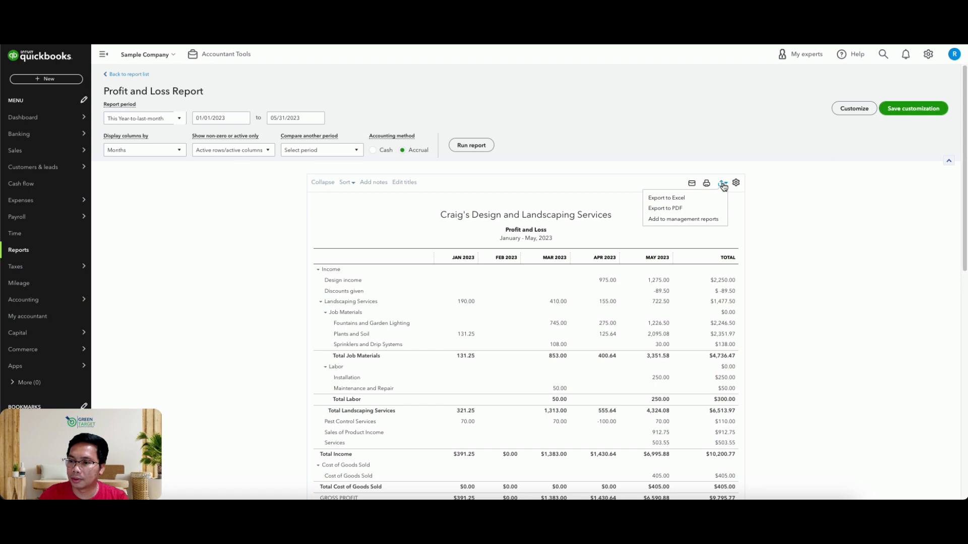
click(693, 208)
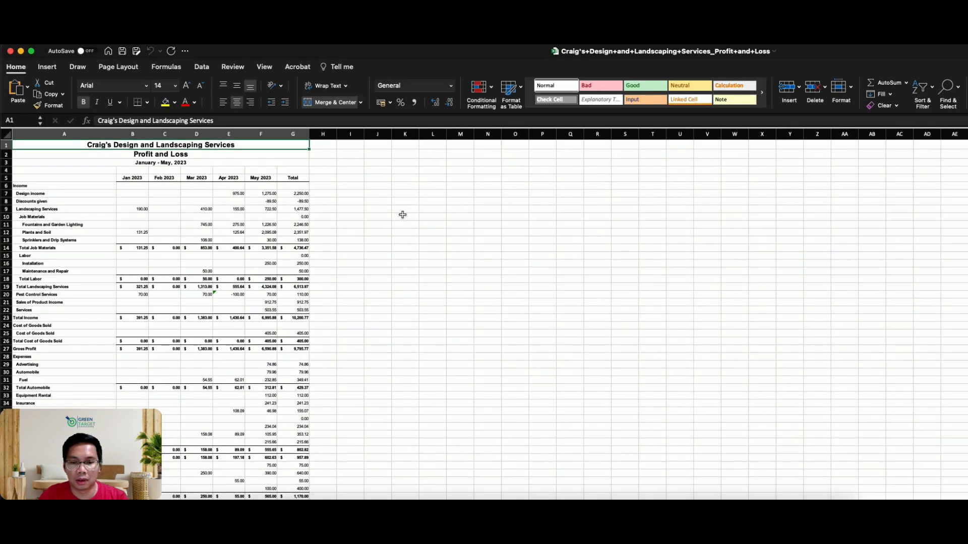
click(204, 216)
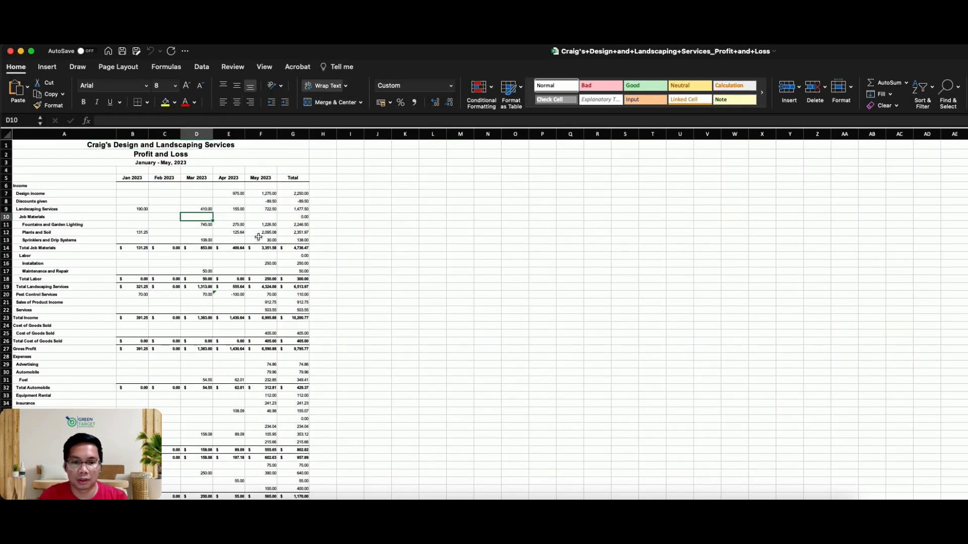
click(273, 153)
click(269, 164)
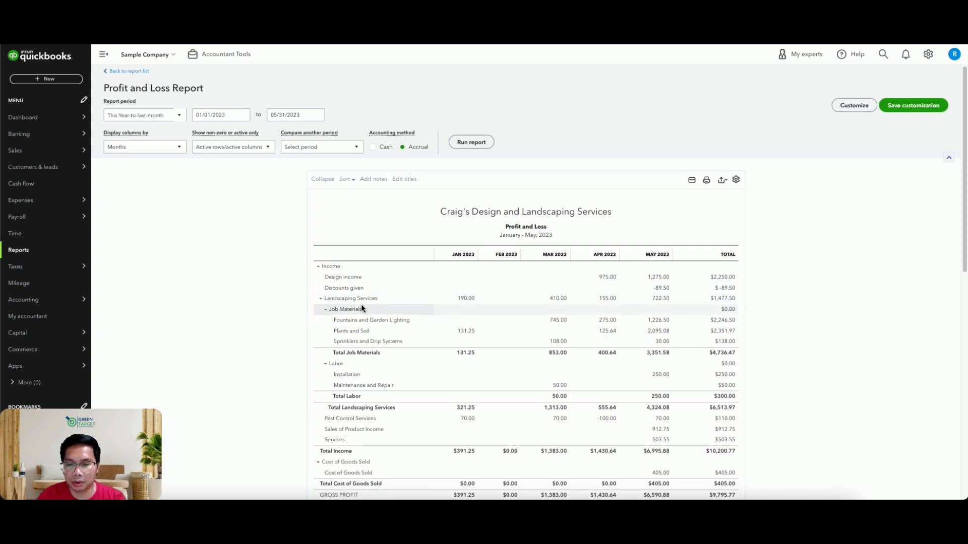
Review the monthly Profit and Loss report from income and cost of goods sold through gross profit and expenses to net income.
scroll(630, 336, down, 3)
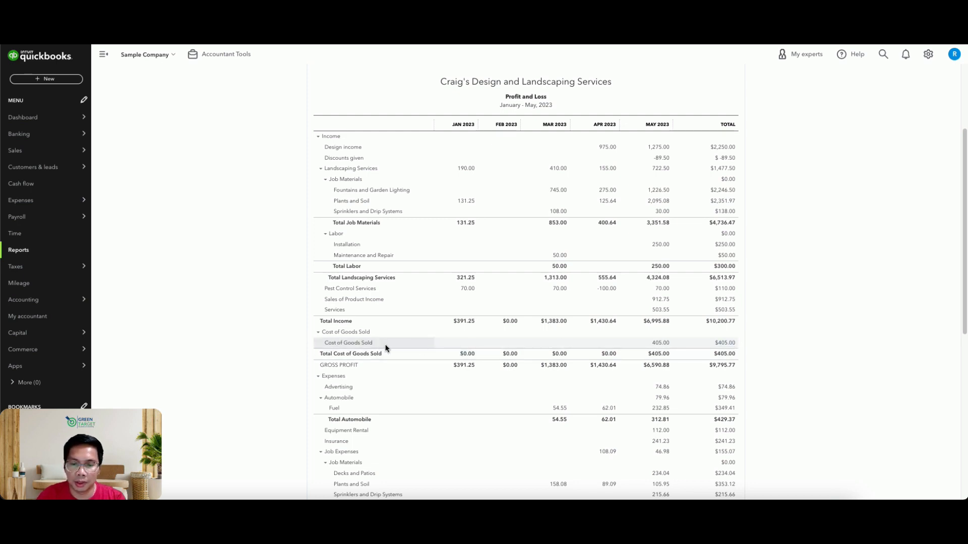
scroll(834, 320, down, 3)
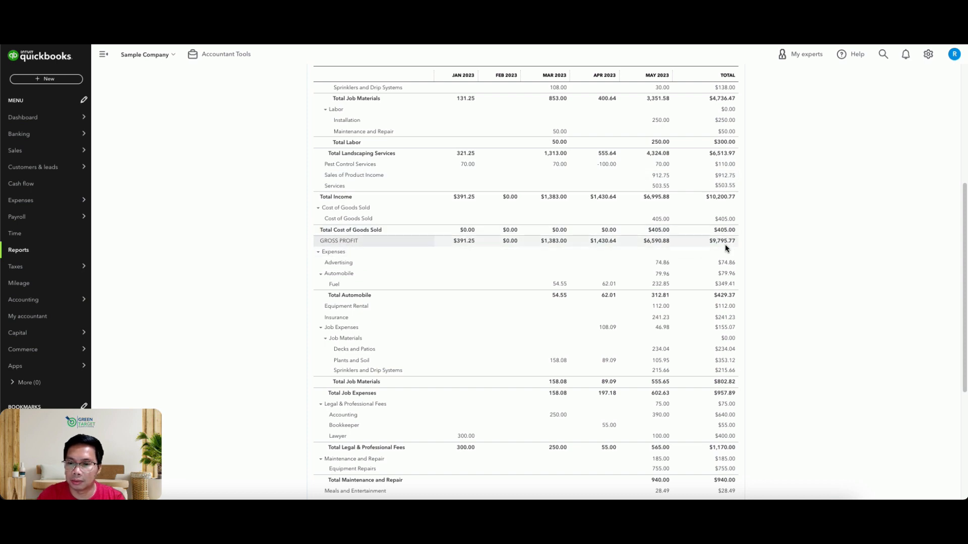
scroll(725, 244, down, 2)
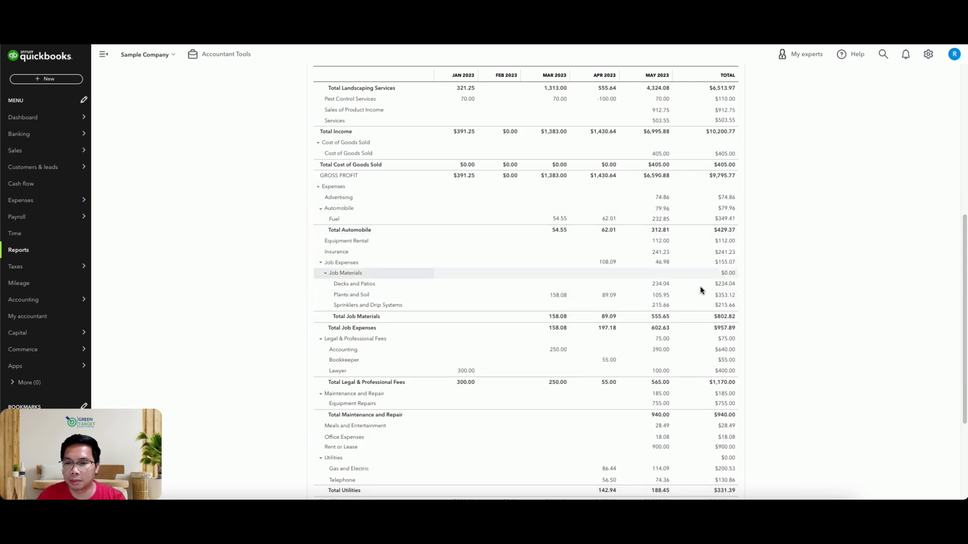
scroll(361, 212, down, 2)
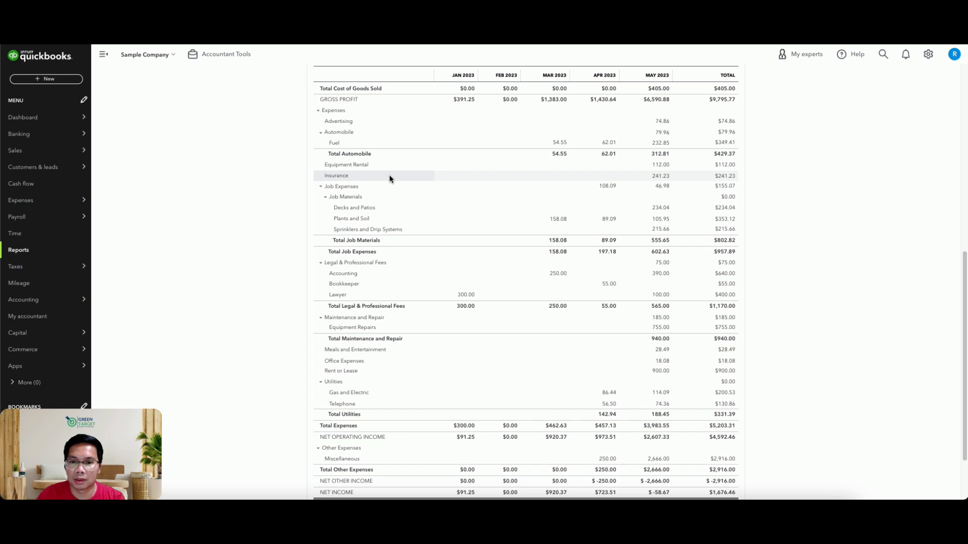
scroll(377, 155, down, 1)
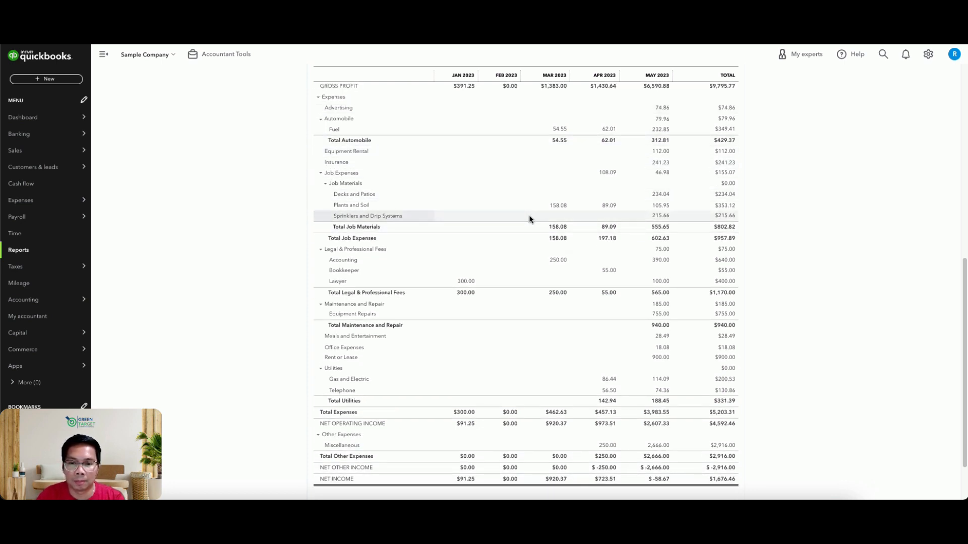
scroll(410, 252, down, 1)
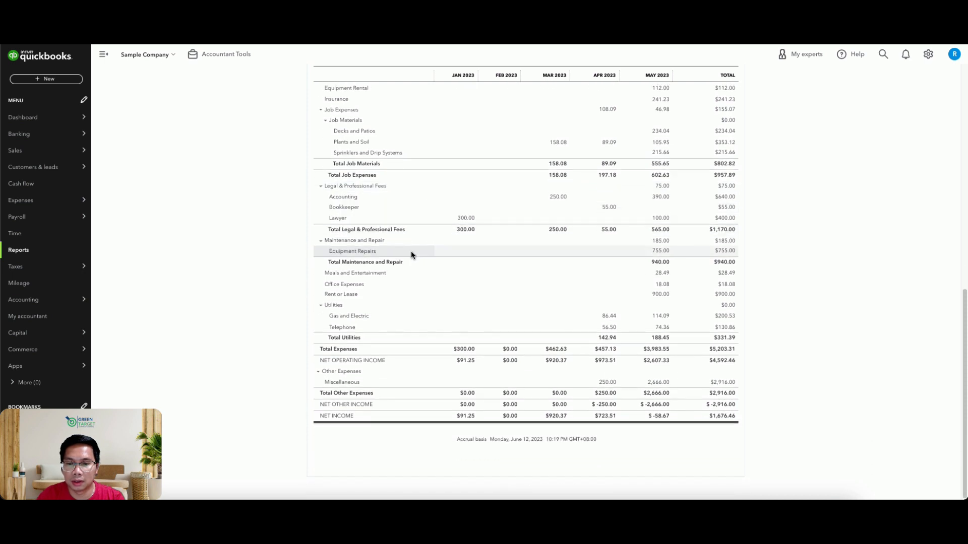
scroll(443, 247, up, 2)
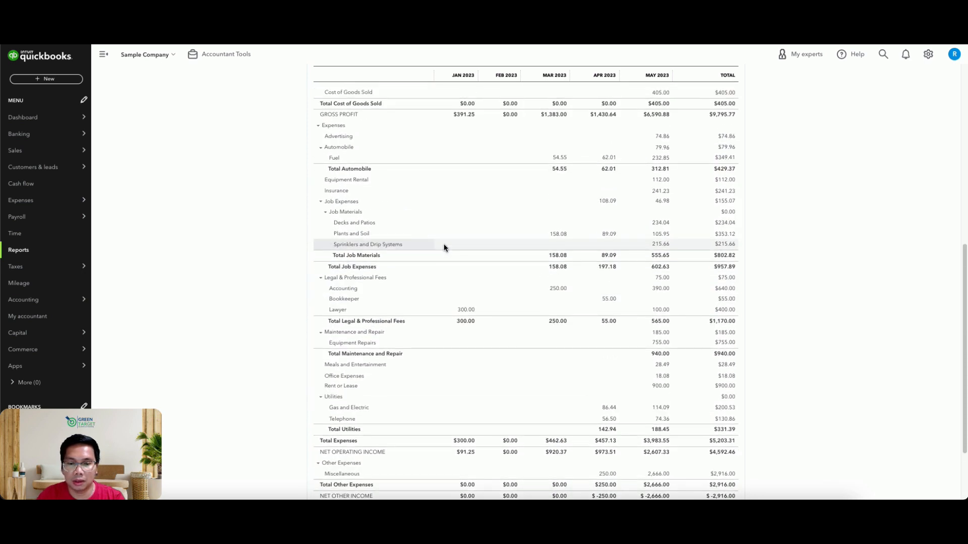
scroll(445, 237, down, 1)
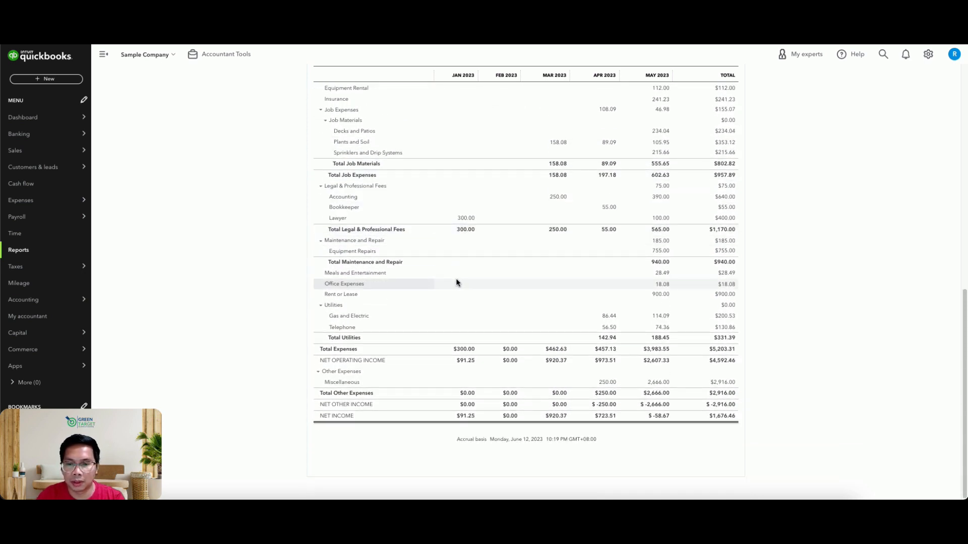